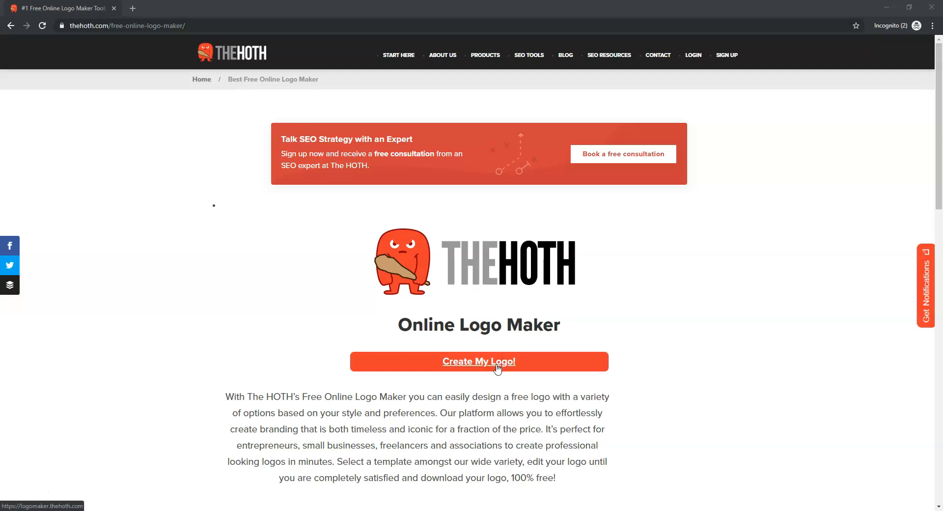
Open the online logo maker and start a new design, erasing the template drawing
left_click(463, 366)
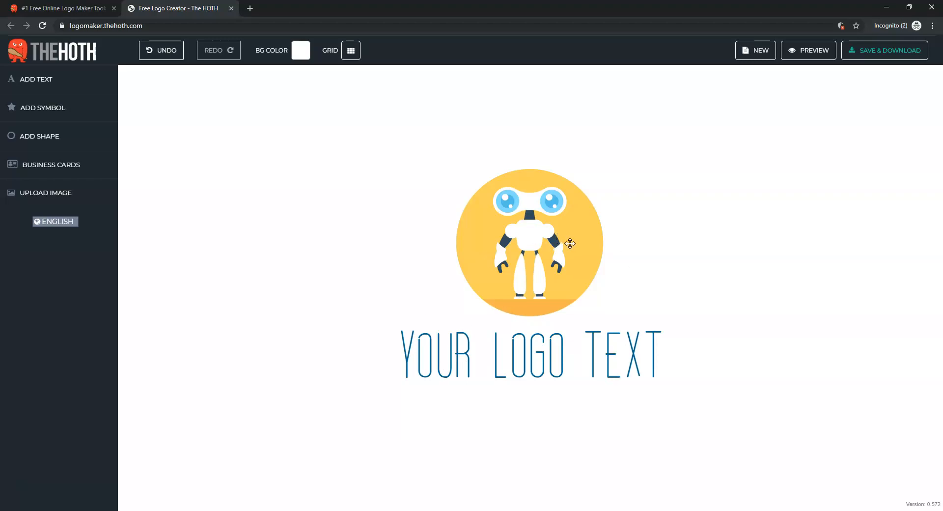
left_click(760, 53)
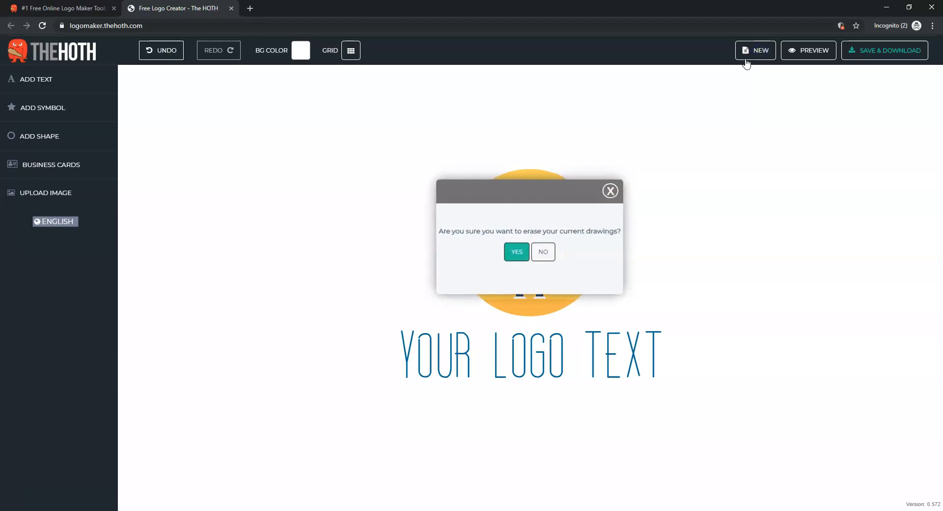
left_click(518, 253)
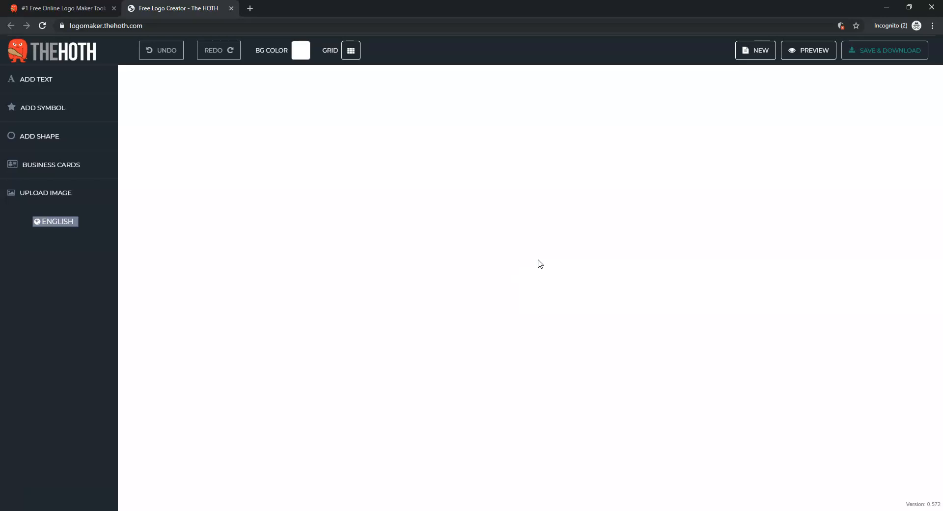
Add the stacked-layers symbol from the most popular symbols and move it to the canvas centre
left_click(48, 112)
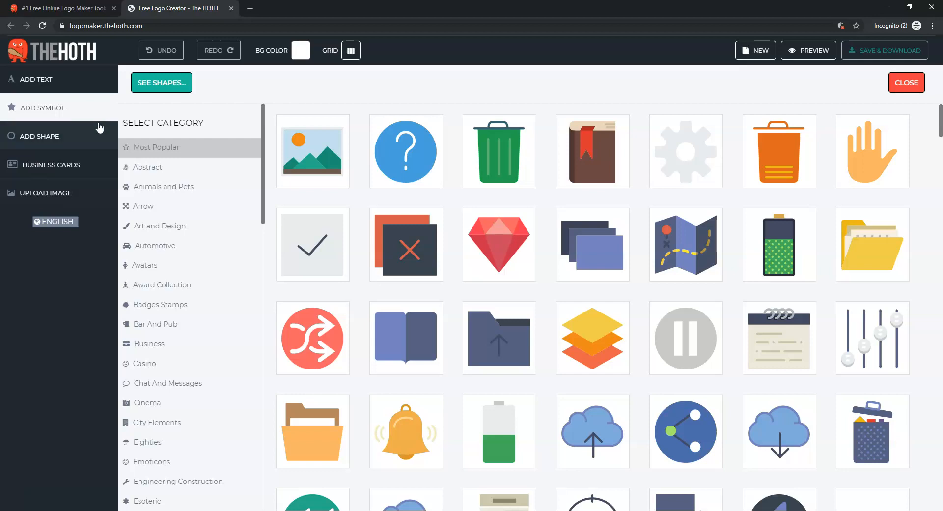
left_click(592, 350)
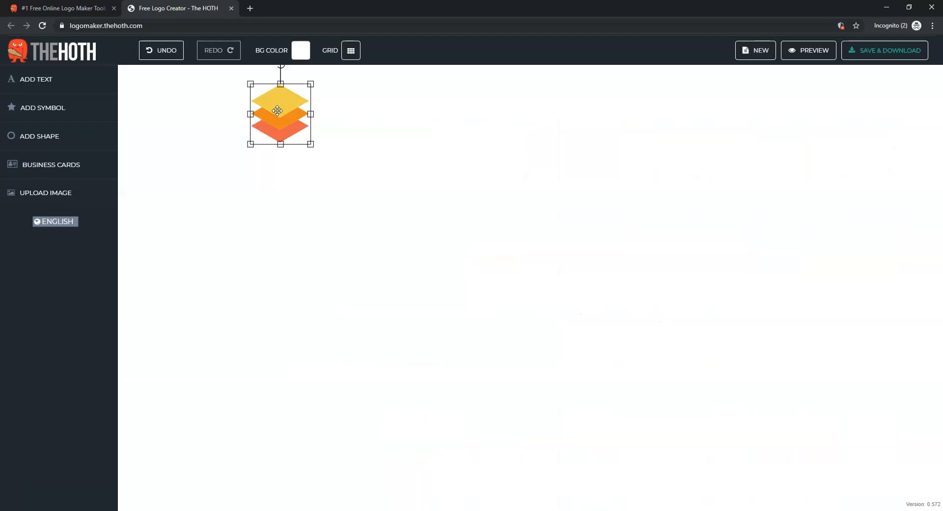
left_click_drag(277, 110, 474, 250)
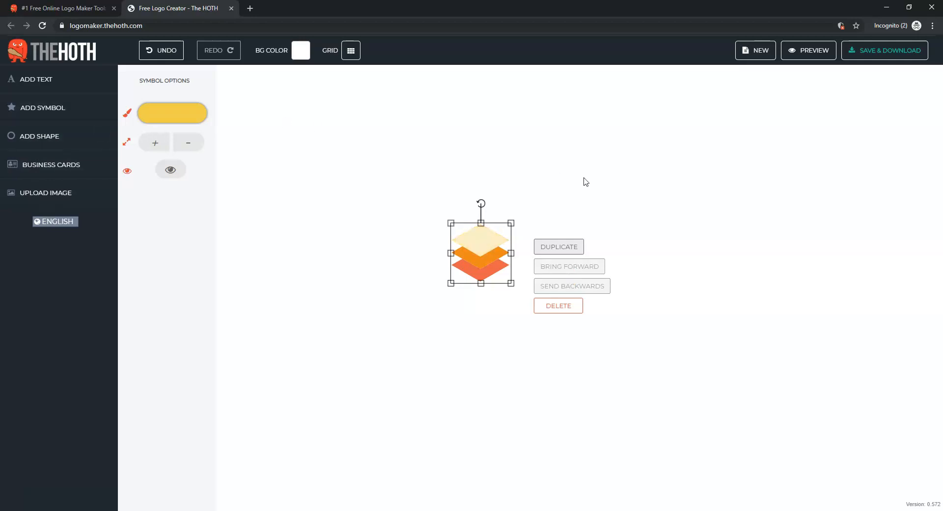
left_click(632, 186)
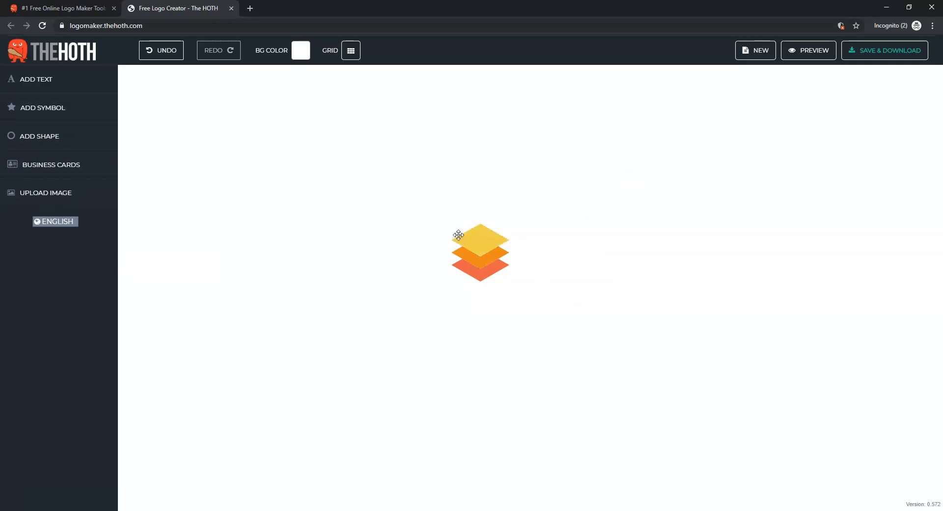
left_click(477, 238)
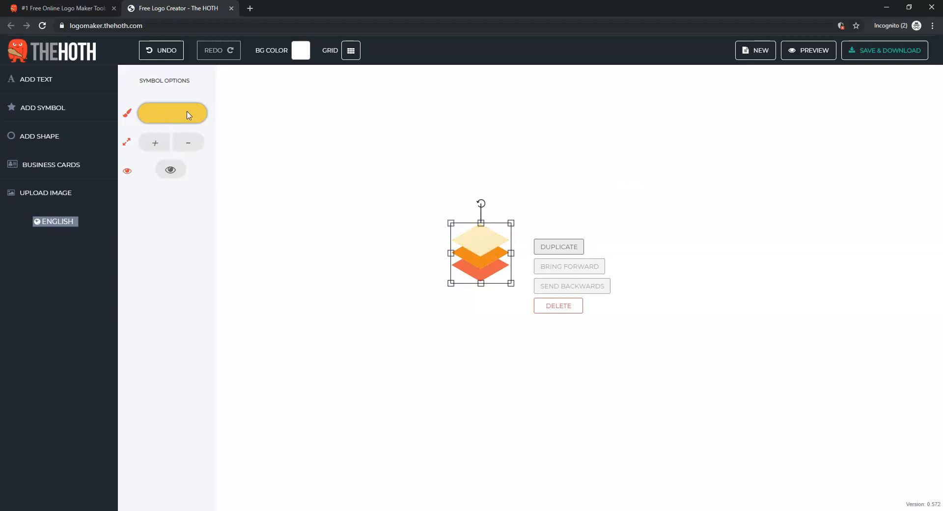
left_click(172, 172)
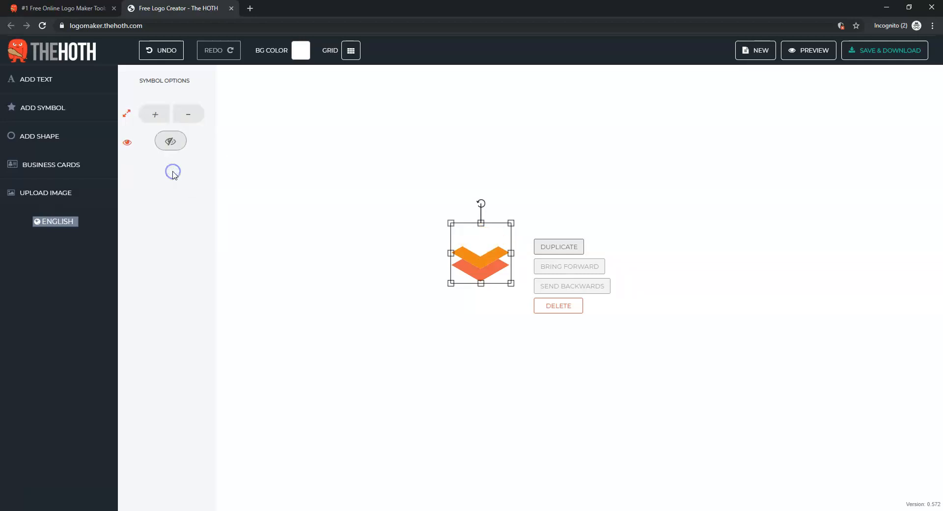
left_click(169, 141)
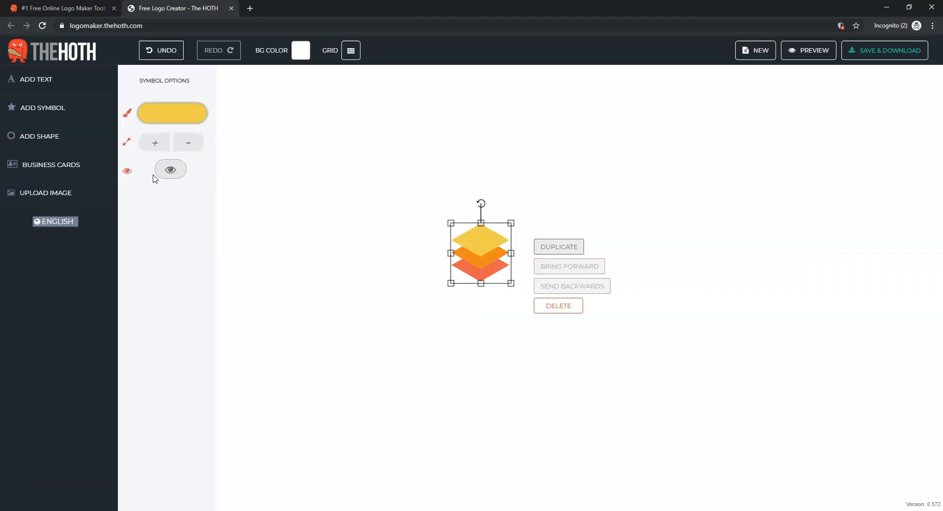
Recolor the symbol's top layer magenta (#e248f0)
left_click(176, 116)
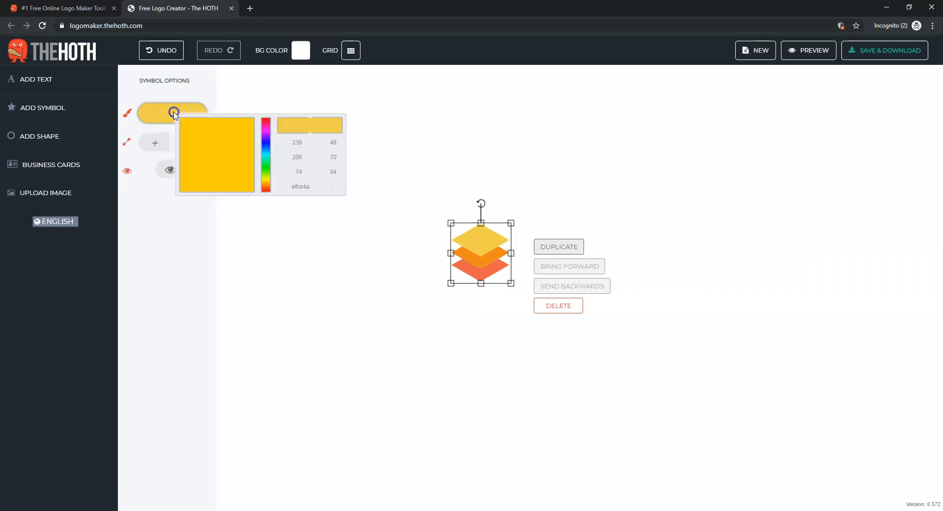
left_click_drag(263, 186, 262, 132)
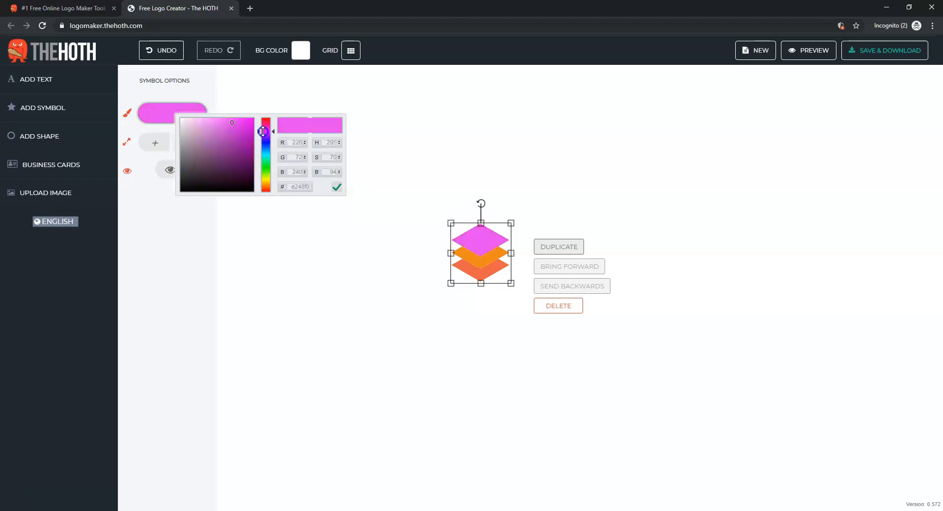
left_click(467, 259)
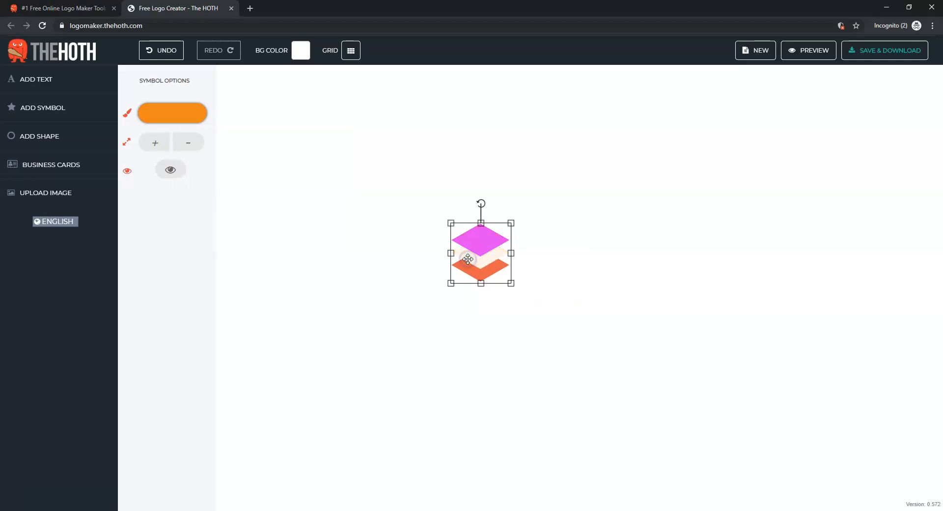
Recolor the symbol's middle layer blue (#1790ed)
left_click(172, 112)
left_click(265, 149)
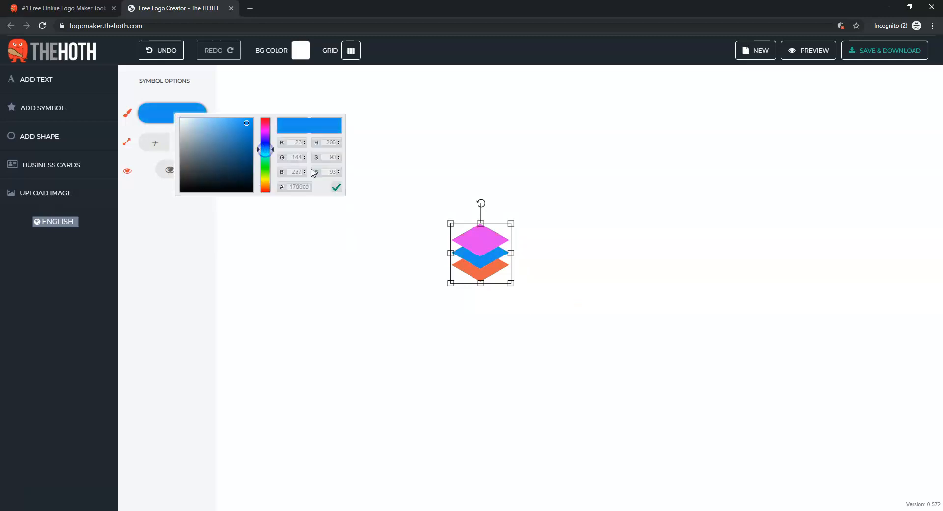
left_click(466, 267)
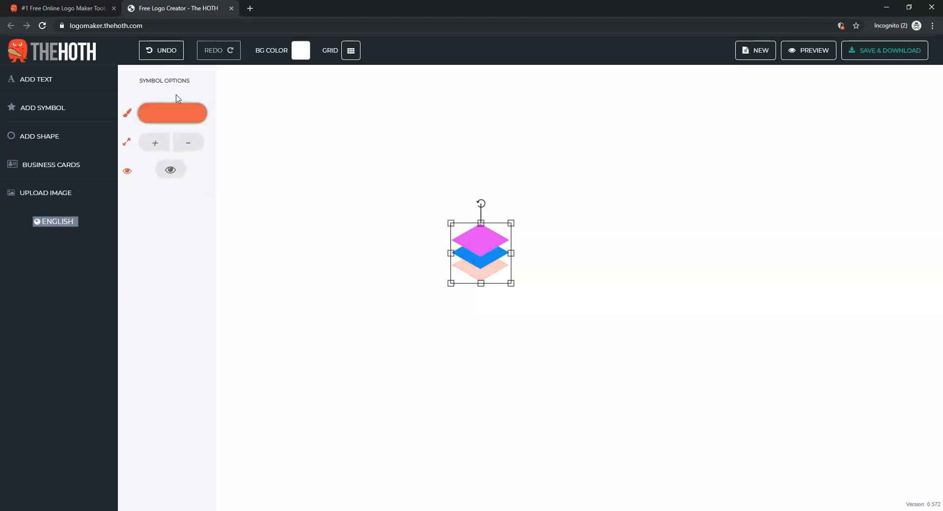
Recolor the symbol's bottom layer pink (#ff0088)
left_click(180, 109)
left_click(272, 132)
left_click_drag(273, 131, 260, 116)
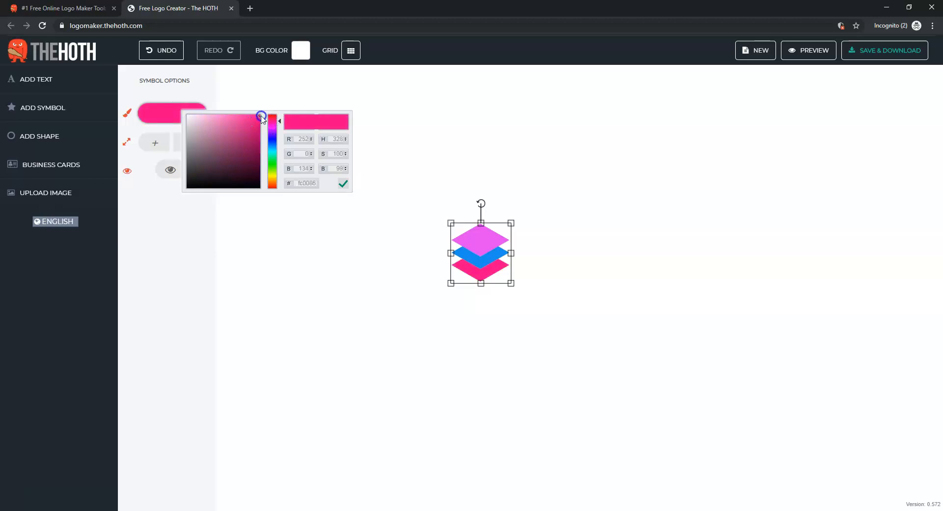
left_click(653, 219)
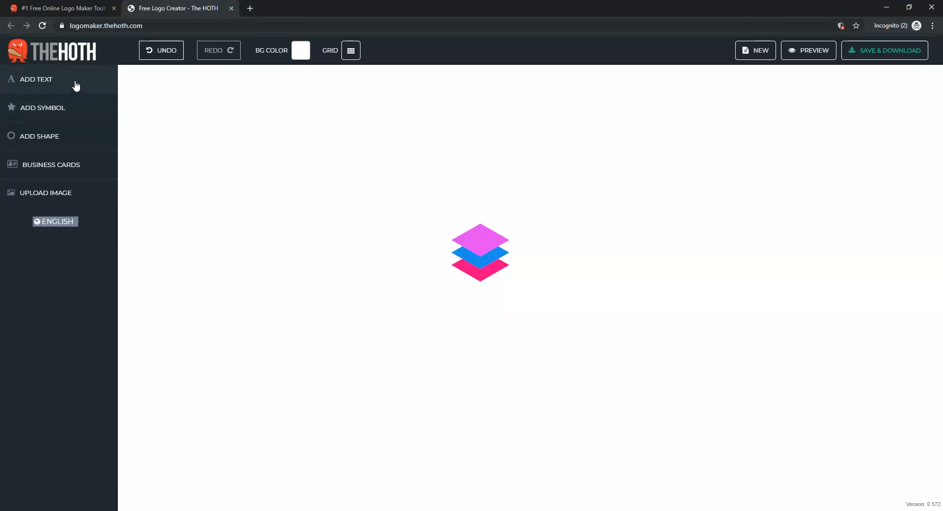
Add a text element and replace its placeholder with "MYLOGO"
left_click(76, 86)
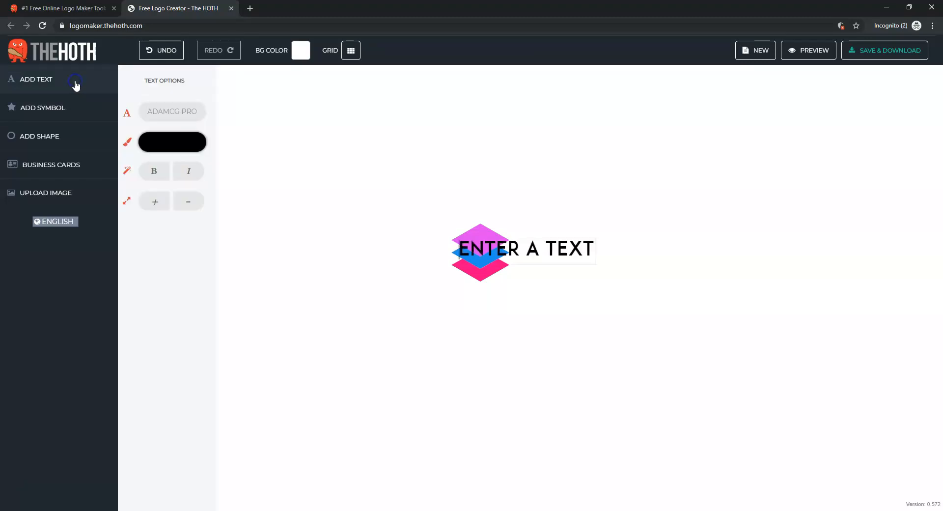
double_click(534, 248)
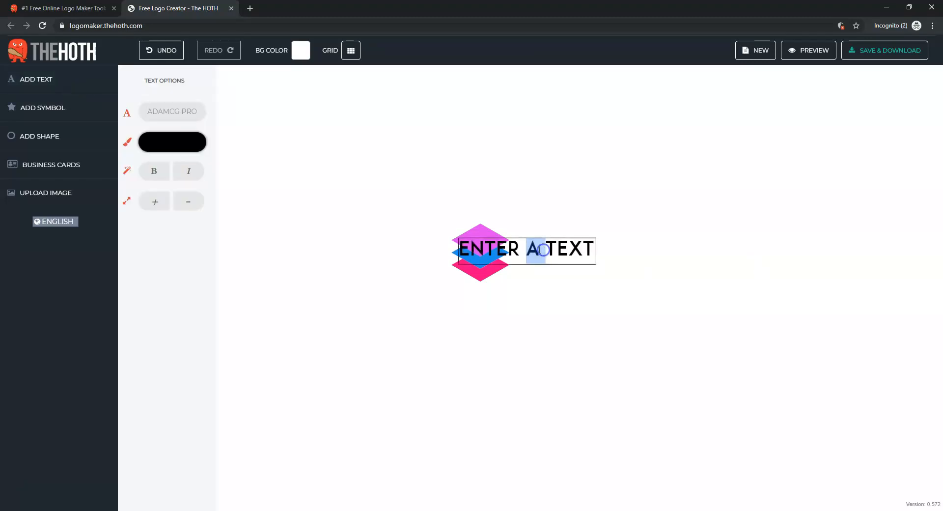
left_click(514, 247)
left_click_drag(466, 247, 623, 250)
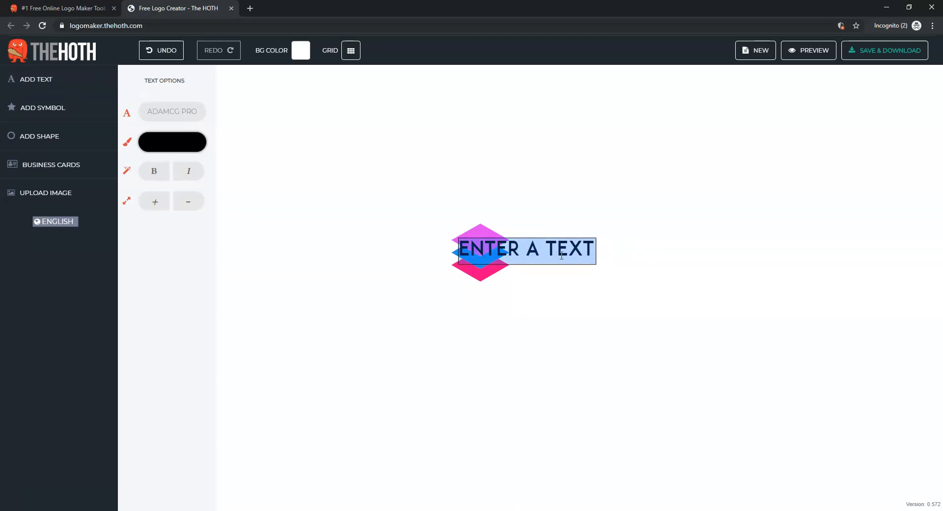
type("MYLOGO")
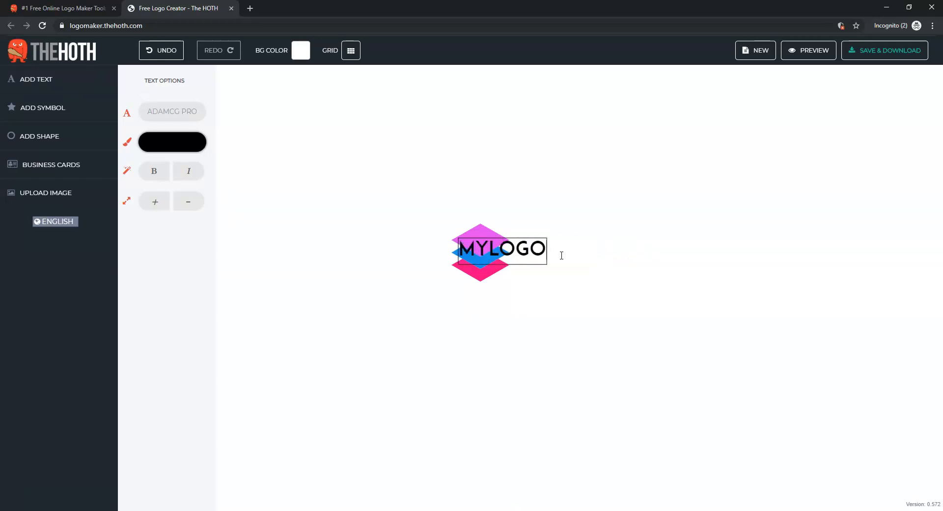
left_click(566, 319)
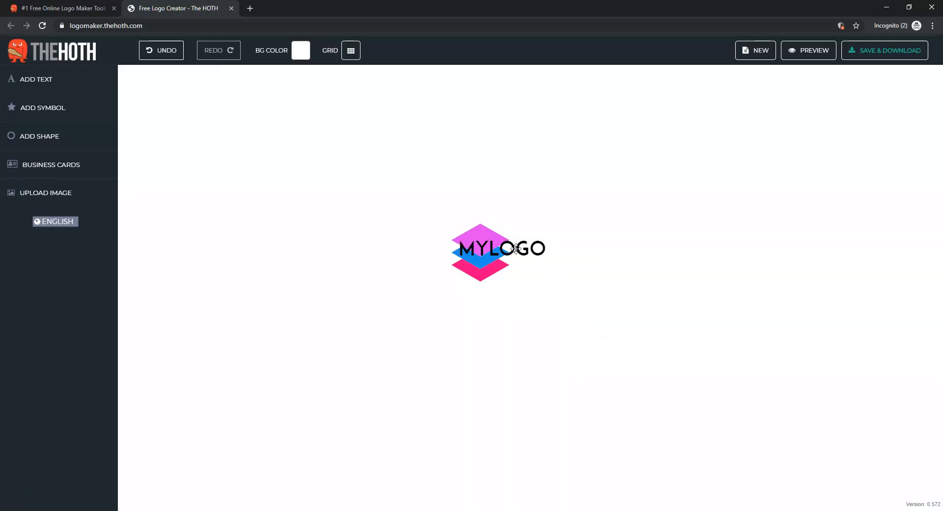
Move the MYLOGO text beside the symbol and enlarge it by four size steps
left_click_drag(514, 246, 576, 251)
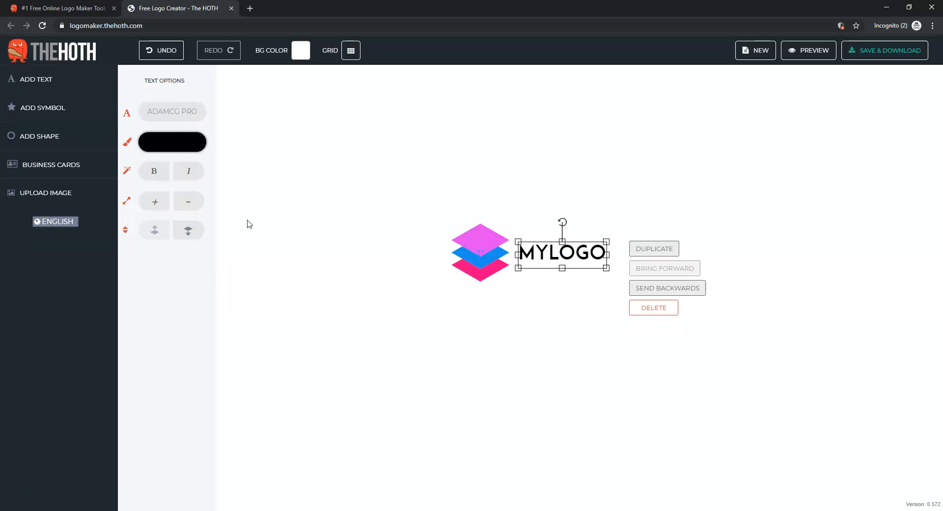
left_click(153, 203)
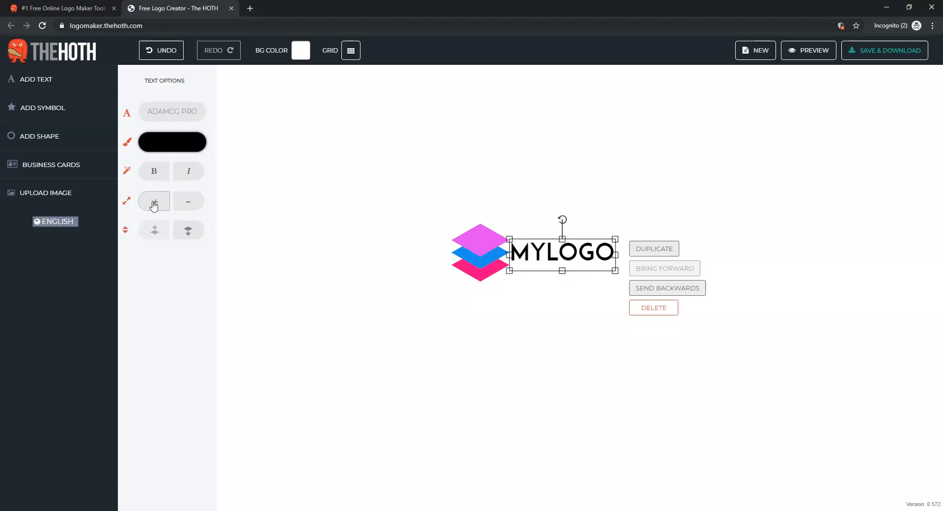
left_click(154, 203)
left_click(154, 203)
left_click(157, 204)
left_click_drag(559, 246, 592, 238)
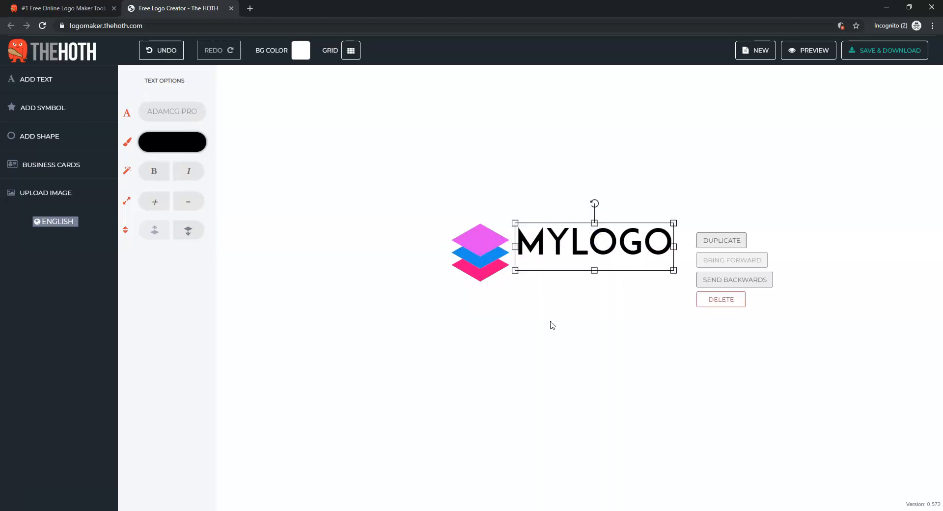
left_click(551, 324)
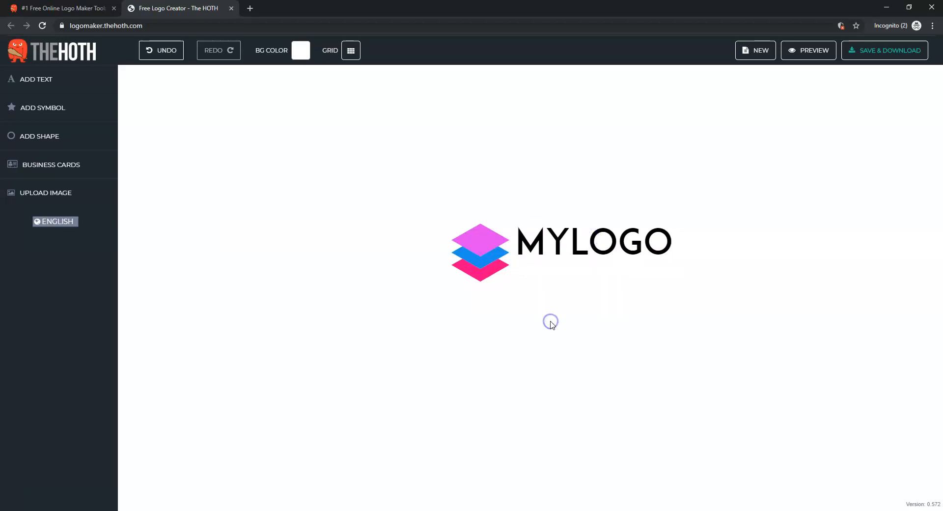
Add a second text below MYLOGO reading "THIS IS MY LOGO"
left_click(66, 90)
left_click(591, 311)
left_click_drag(572, 248, 570, 268)
left_click(570, 268)
left_click_drag(654, 269, 671, 270)
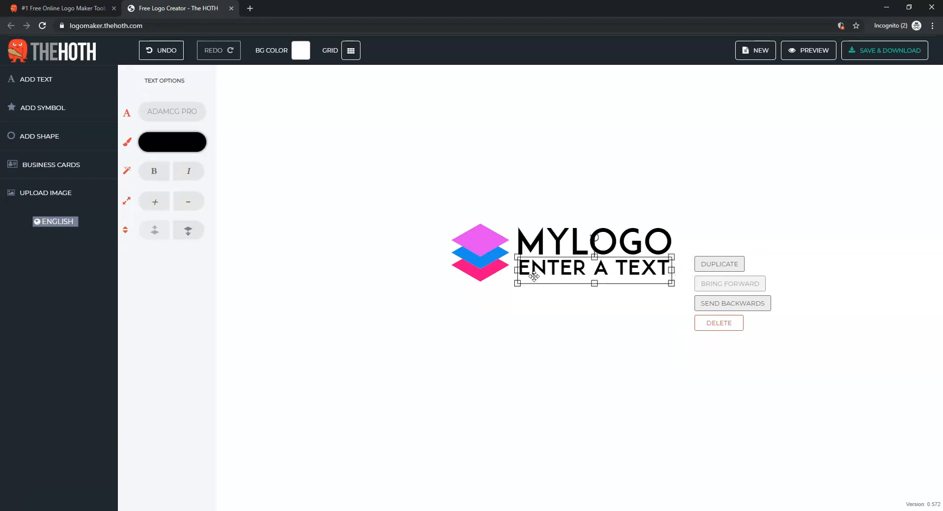
left_click_drag(517, 270, 671, 272)
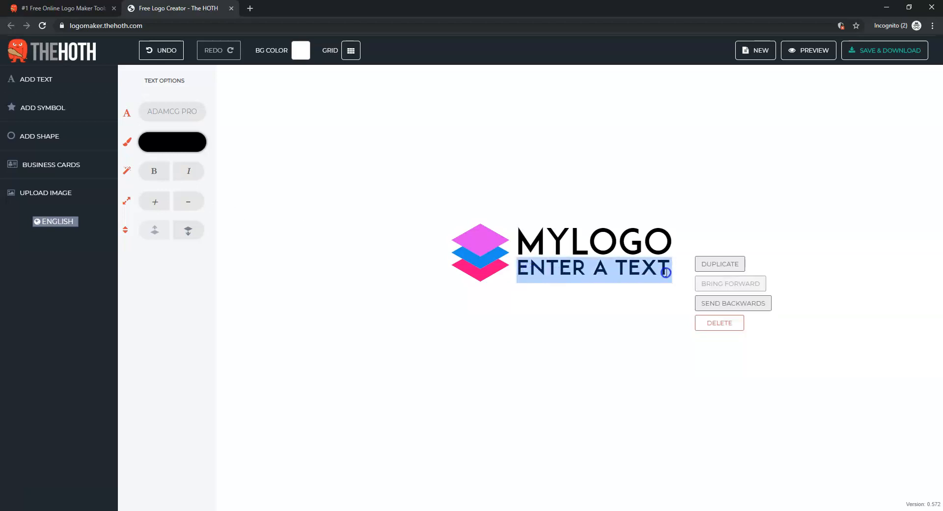
type("THIS")
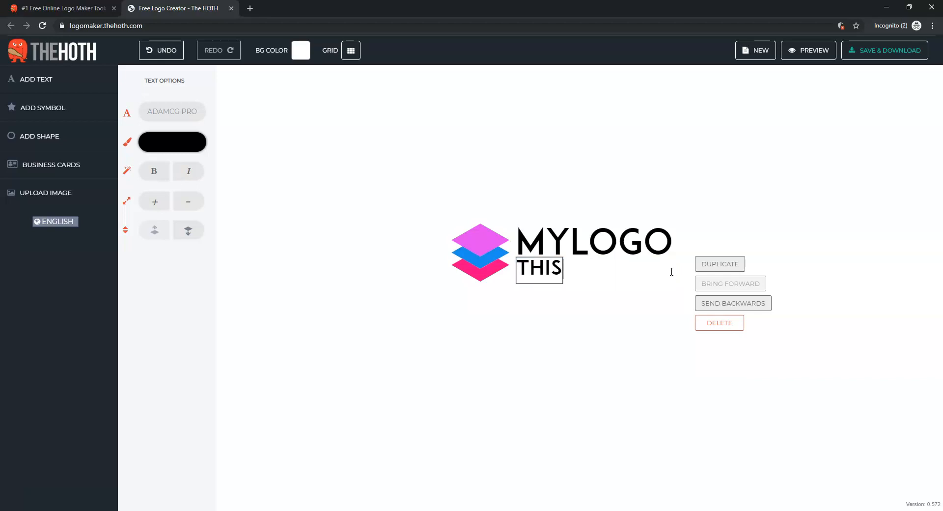
type(" IS MY LOGO")
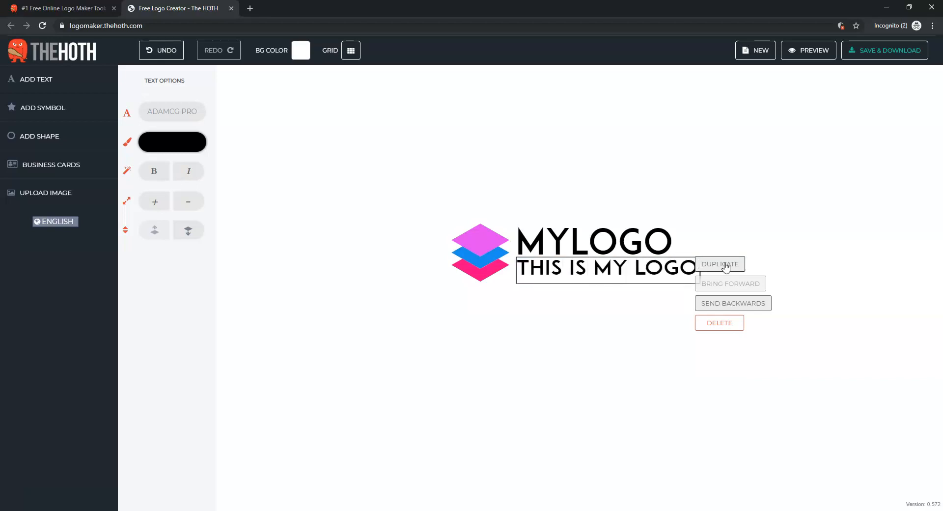
left_click(623, 309)
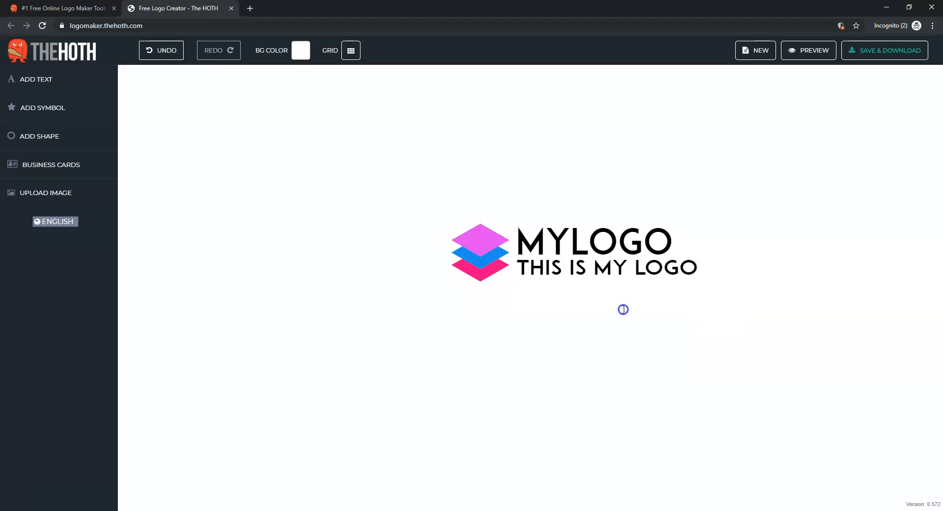
Resize the tagline so it spans the same width as MYLOGO
left_click(686, 265)
left_click_drag(700, 270, 669, 266)
left_click(740, 201)
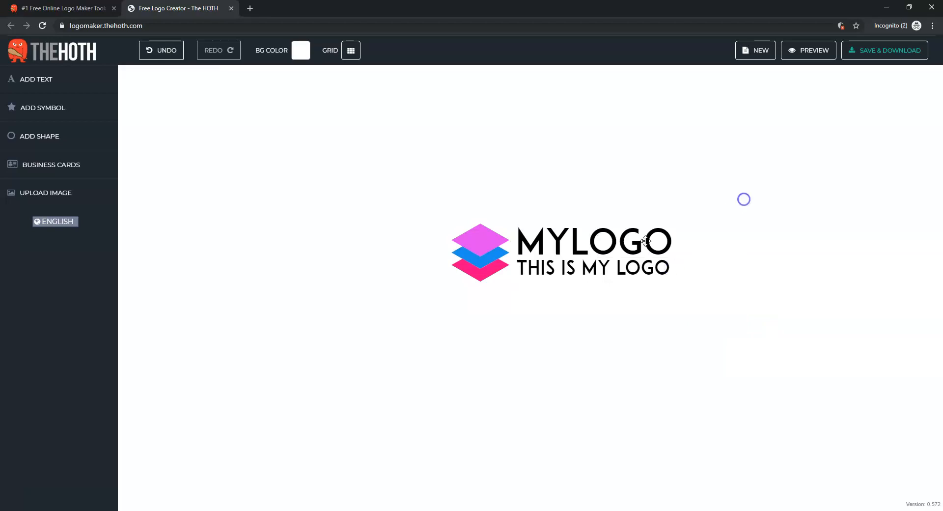
Change the MYLOGO text colour to magenta
left_click(612, 243)
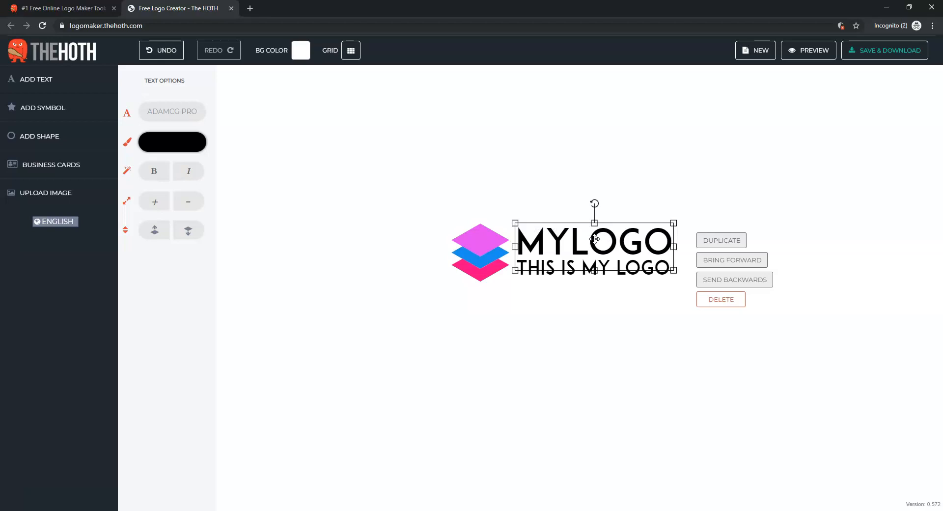
left_click(172, 142)
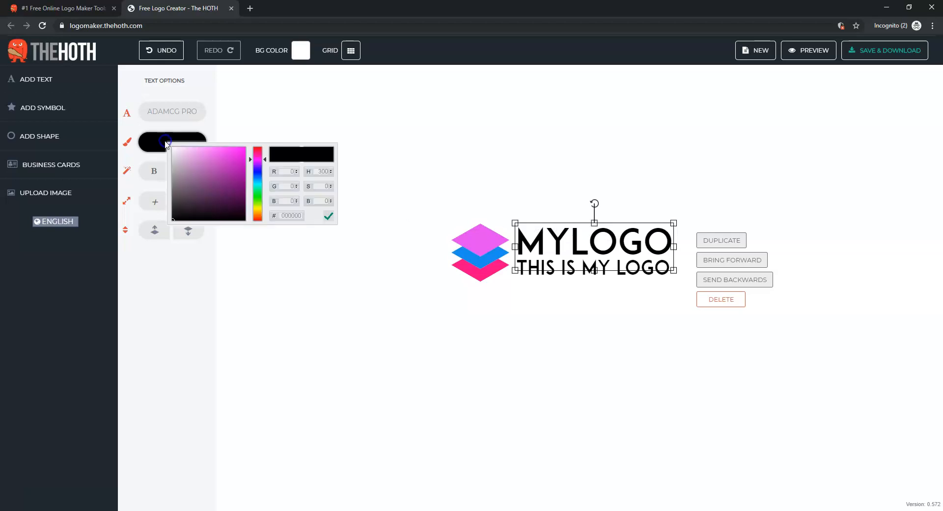
left_click(236, 168)
left_click_drag(235, 168, 251, 146)
left_click(591, 305)
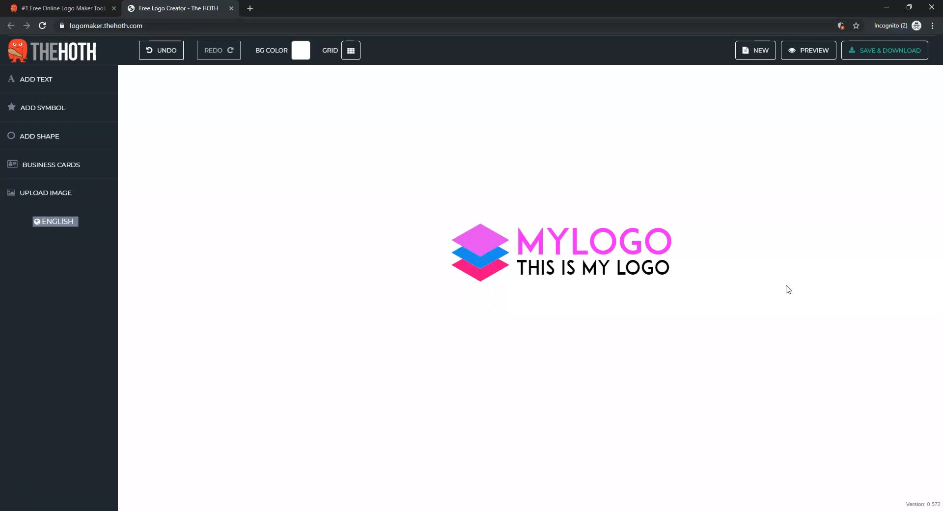
Save the logo project, entering an e-mail address to receive the project link
left_click(890, 51)
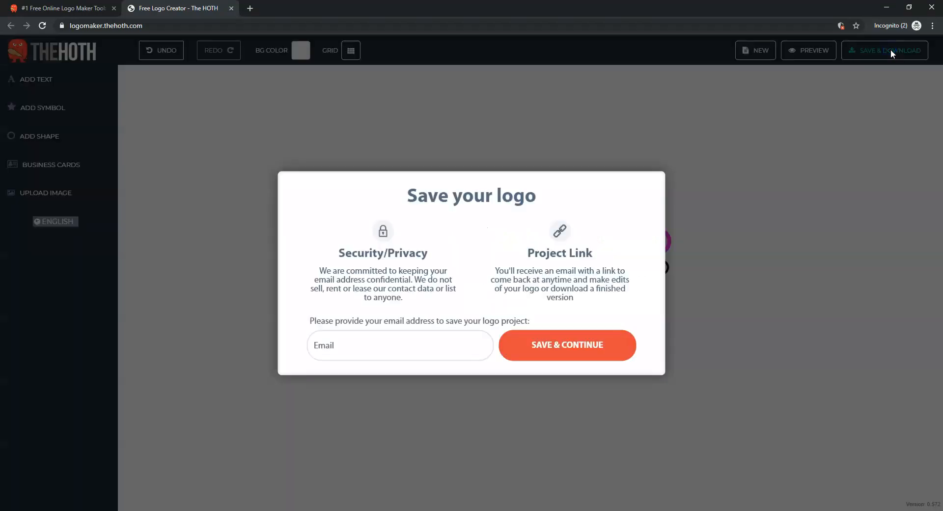
left_click(375, 348)
type("......")
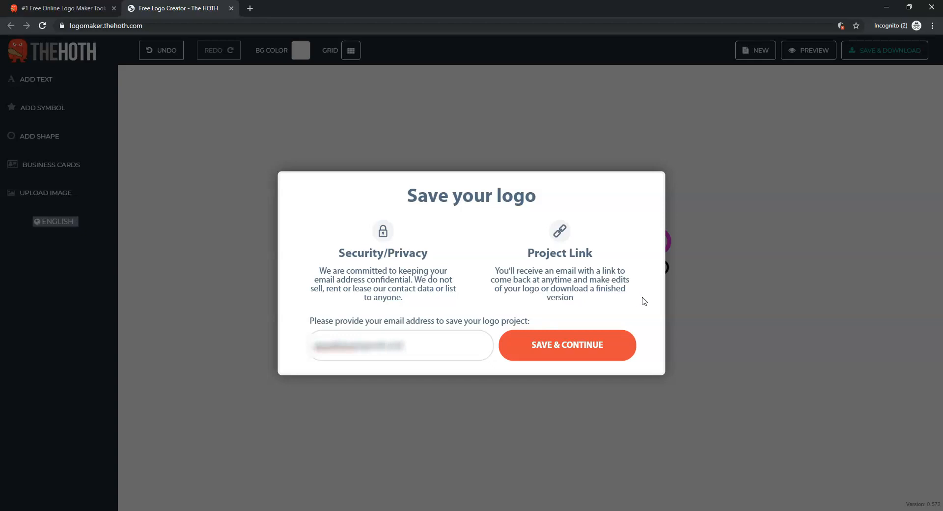
left_click(583, 347)
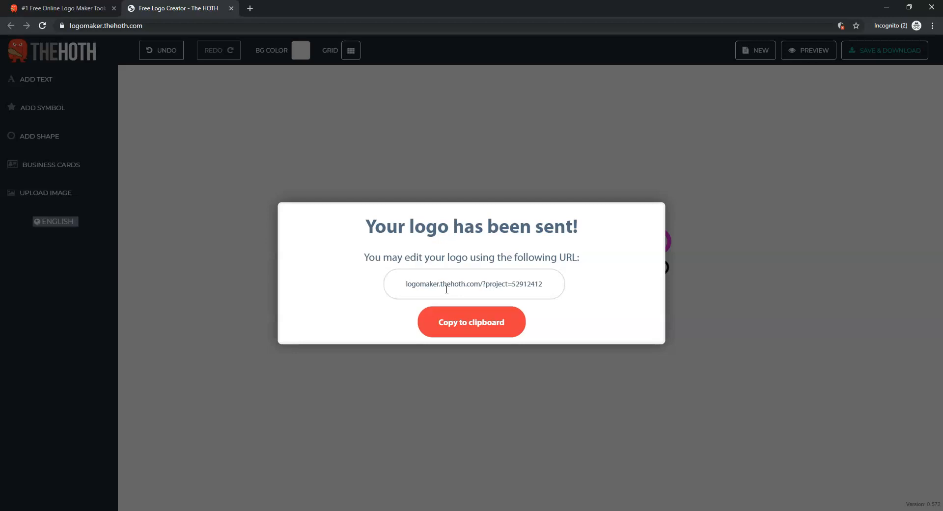
Select the project edit URL and close the confirmation dialog
left_click_drag(404, 285, 549, 284)
left_click(562, 283)
left_click(806, 308)
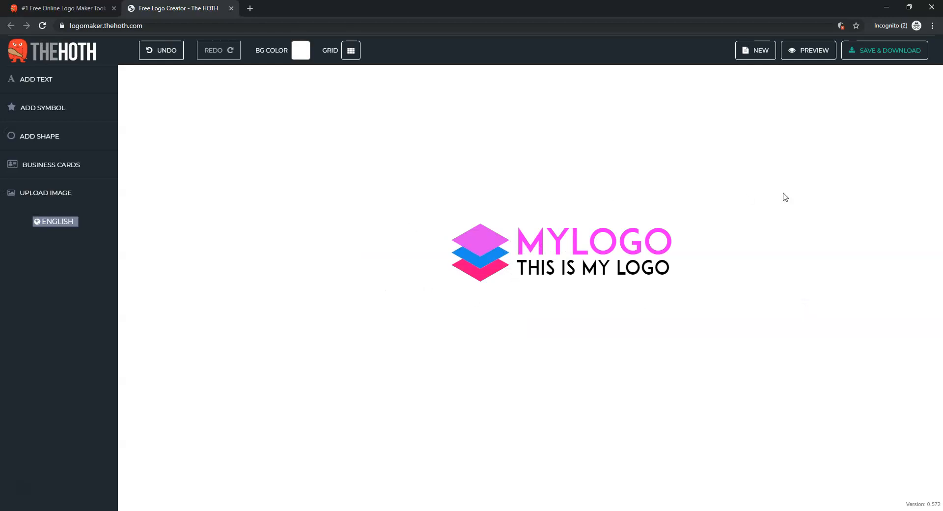